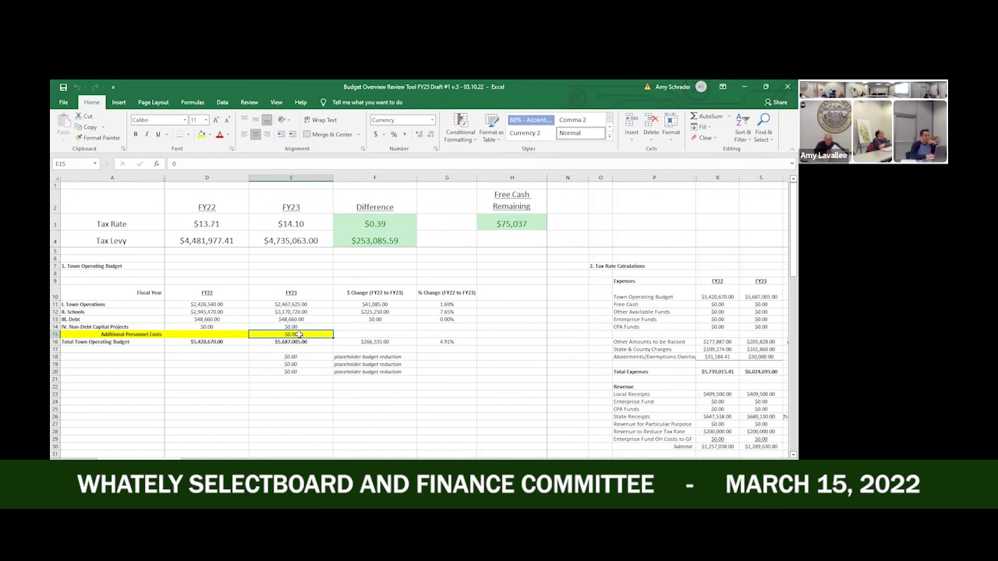
Set the FY23 Additional Personnel Costs in the Town Operating Budget to 53000
double_click(299, 334)
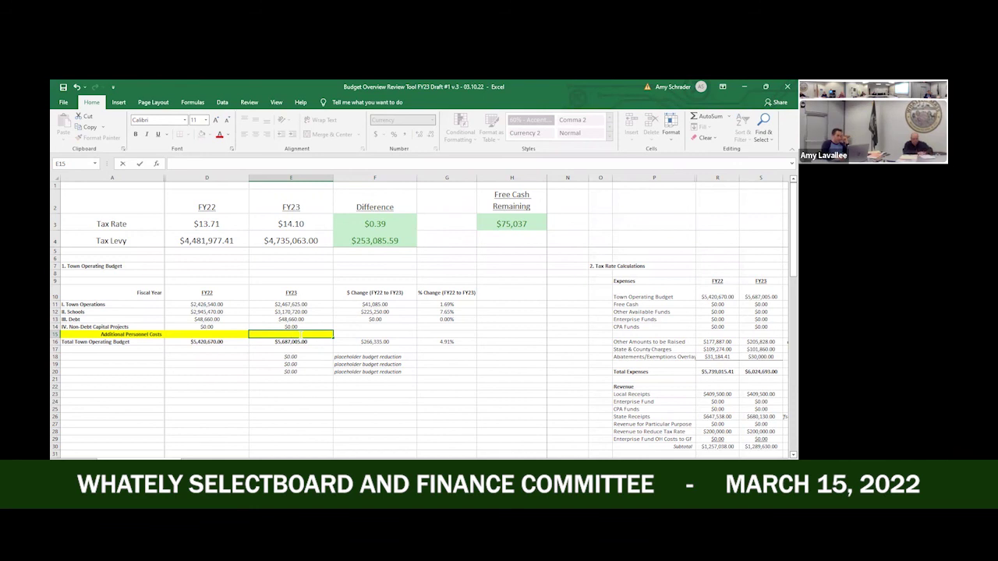
click(239, 363)
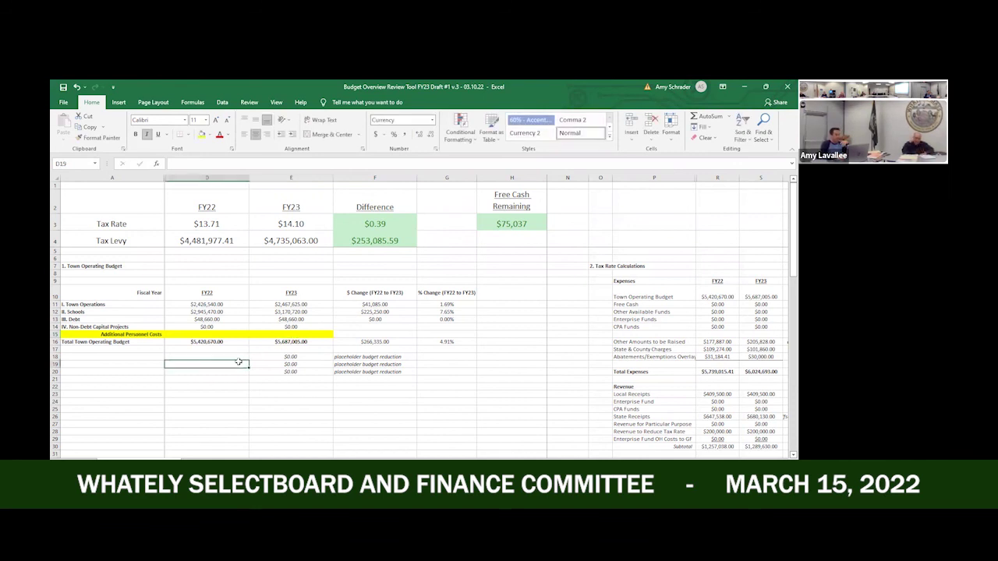
click(291, 334)
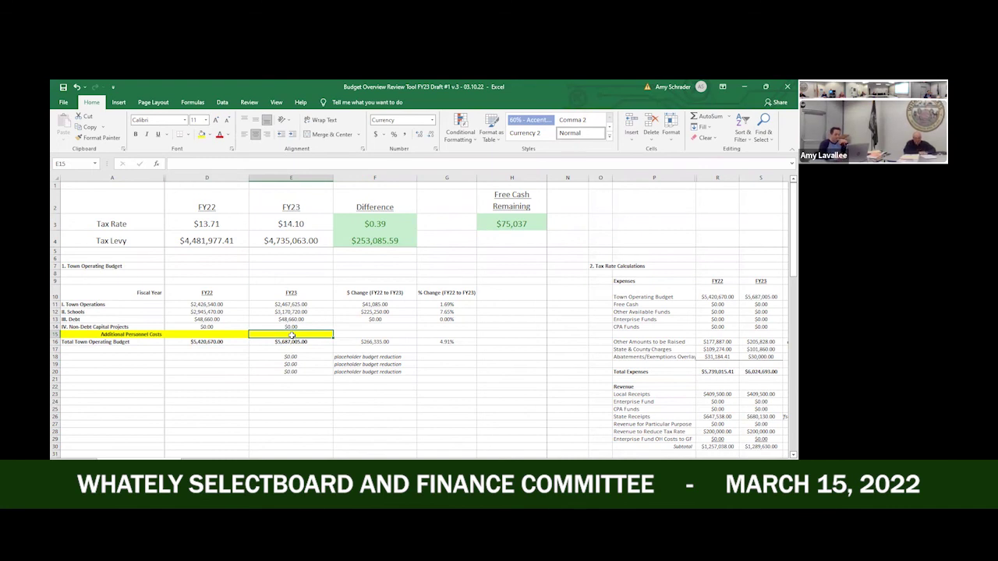
key(ctrl+Down)
key(ctrl+Down)
key(ctrl+Down)
key(ctrl+Down)
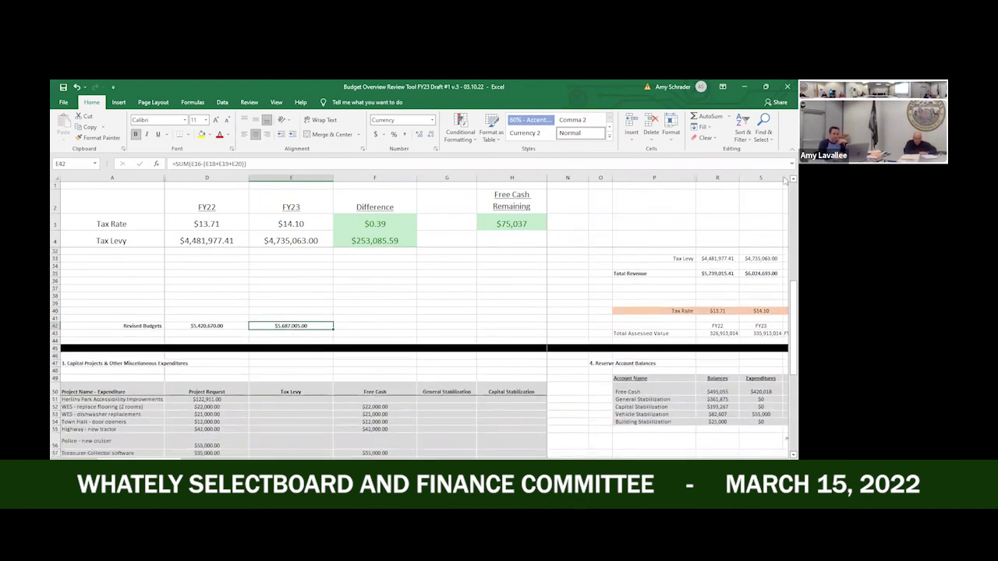
scroll(785, 195, up, 9)
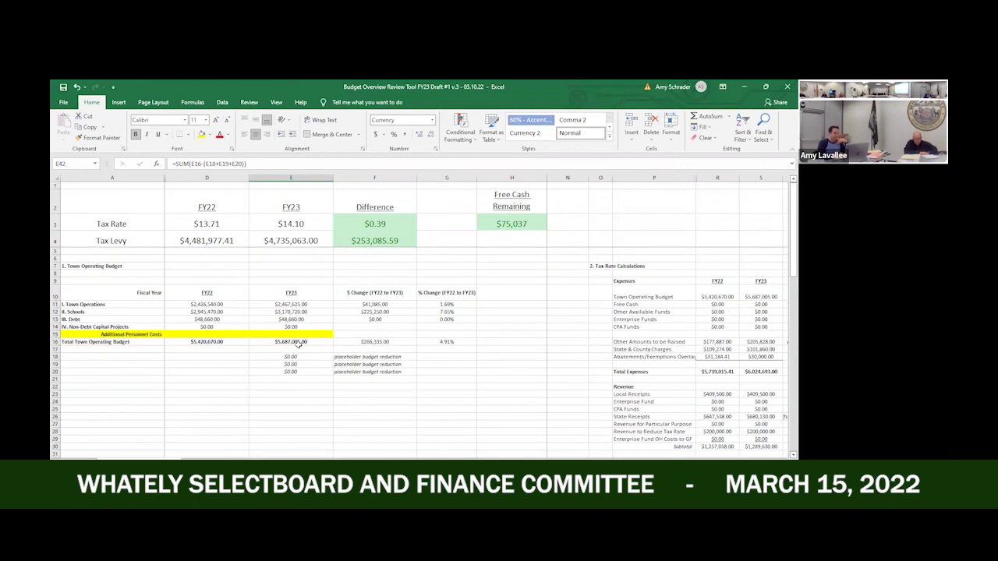
click(291, 334)
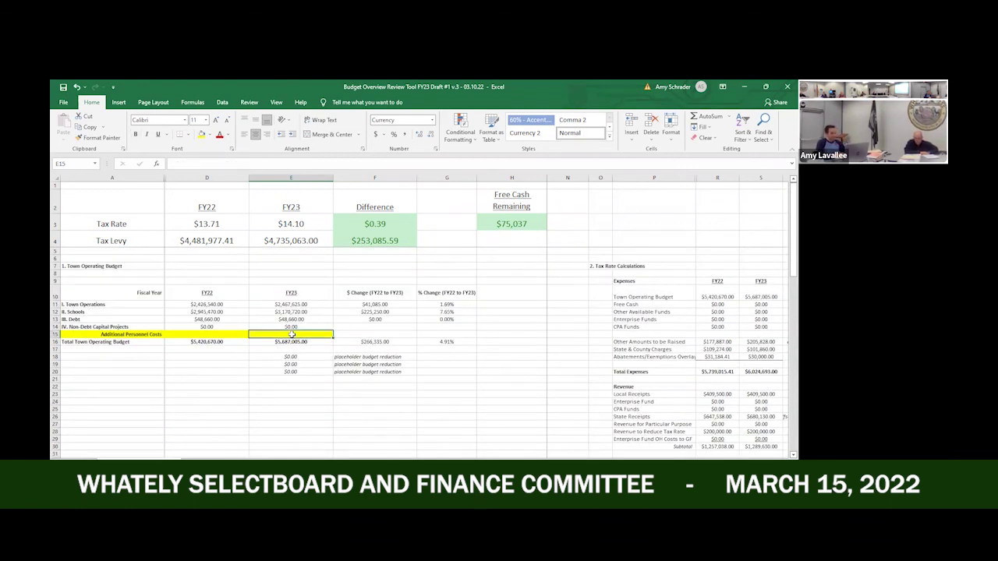
text(5300)
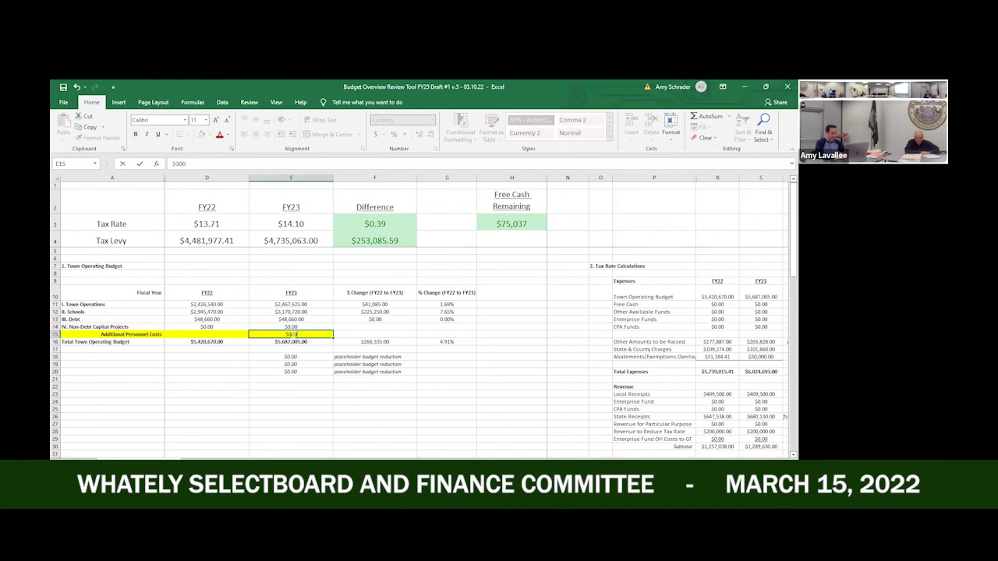
text(0)
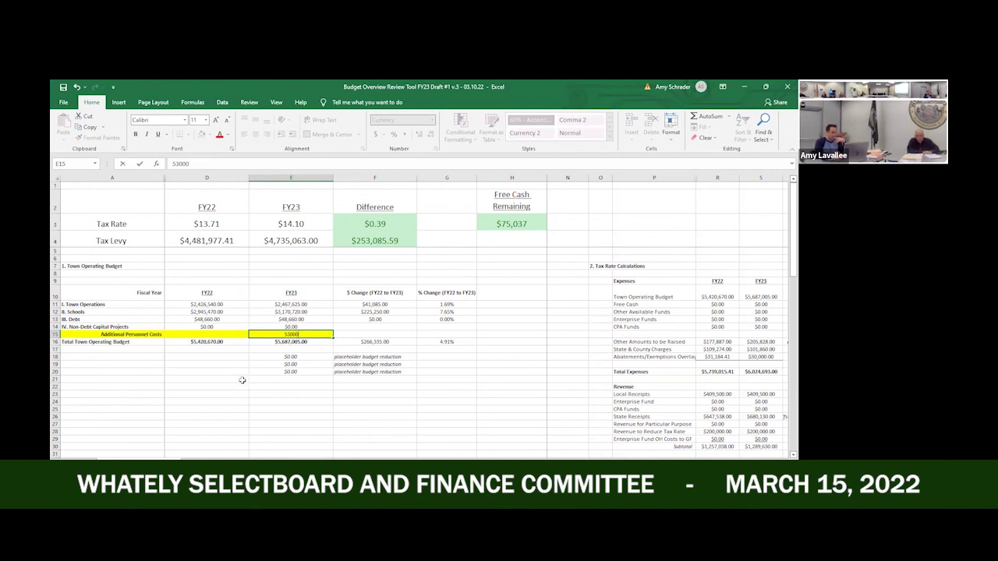
key(Return)
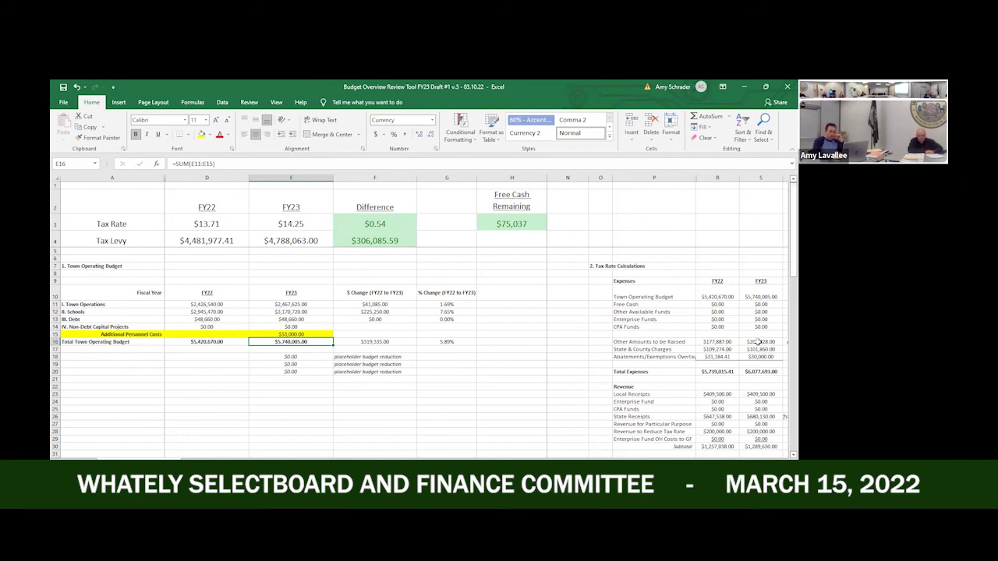
Review the Tax Rate Calculations and the funding source columns of the Capital Projects & Other Miscellaneous Expenditures table
drag(644, 459, 652, 458)
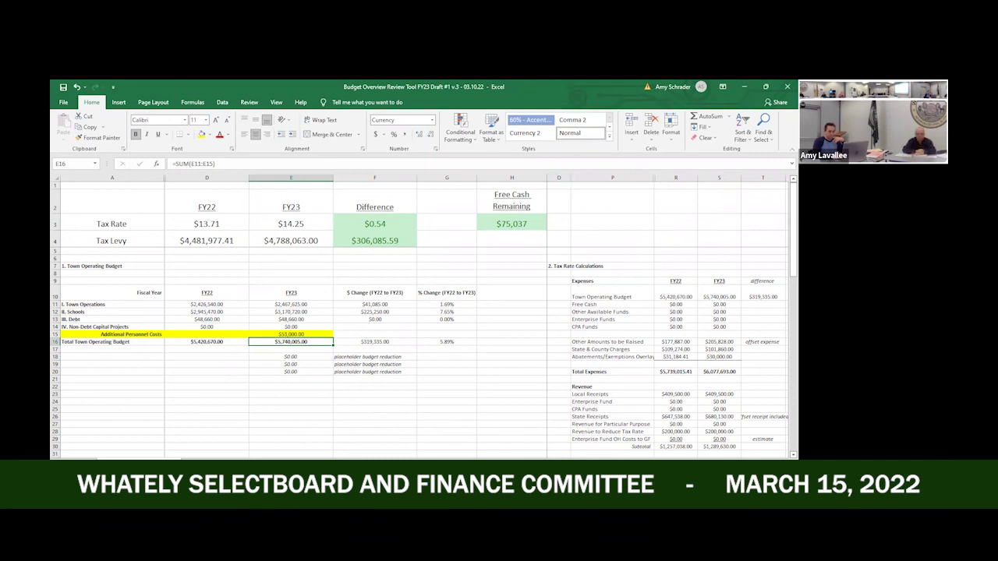
drag(652, 458, 660, 459)
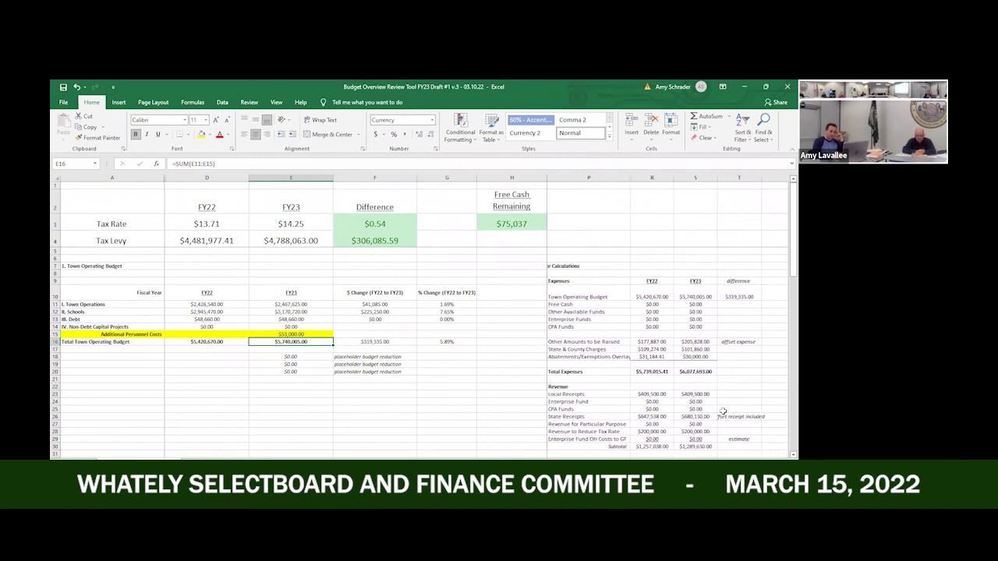
drag(785, 236, 785, 388)
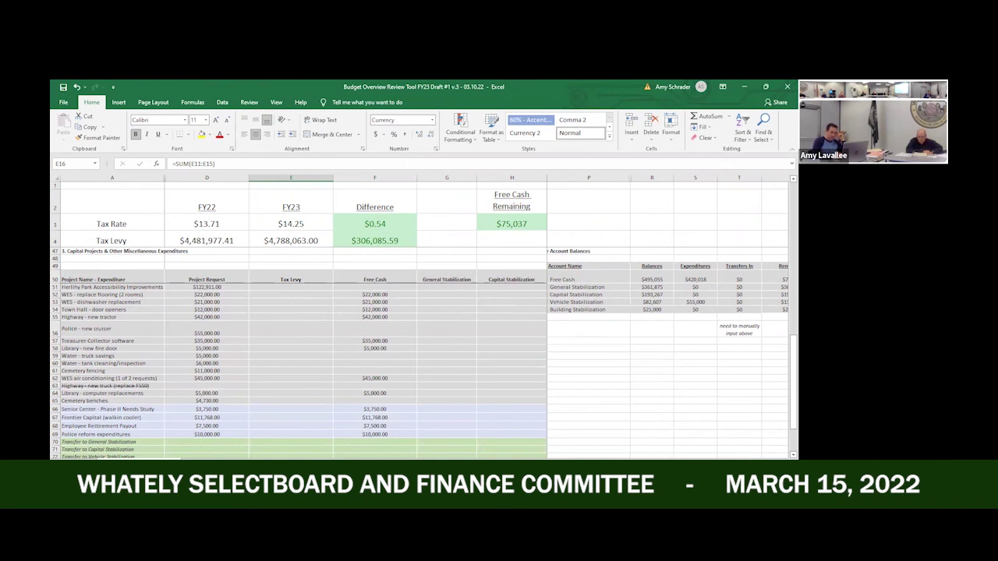
drag(675, 456, 663, 456)
click(479, 441)
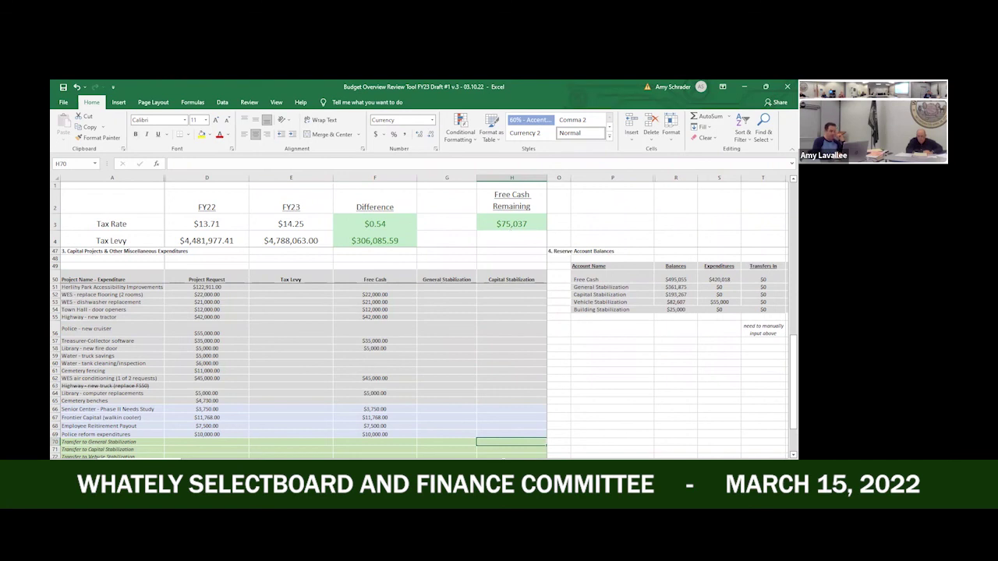
scroll(668, 317, left, 3)
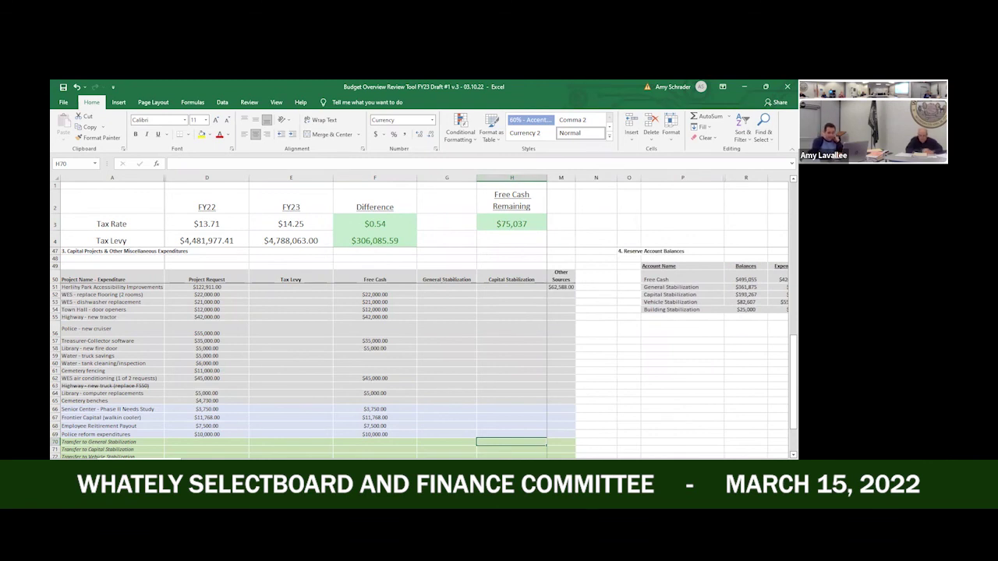
scroll(667, 317, left, 3)
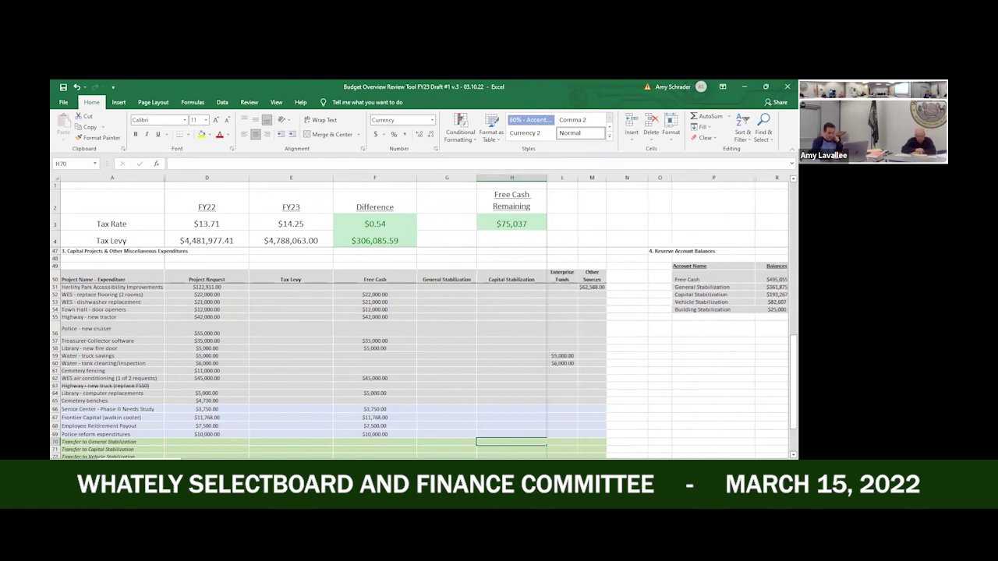
scroll(668, 317, left, 1)
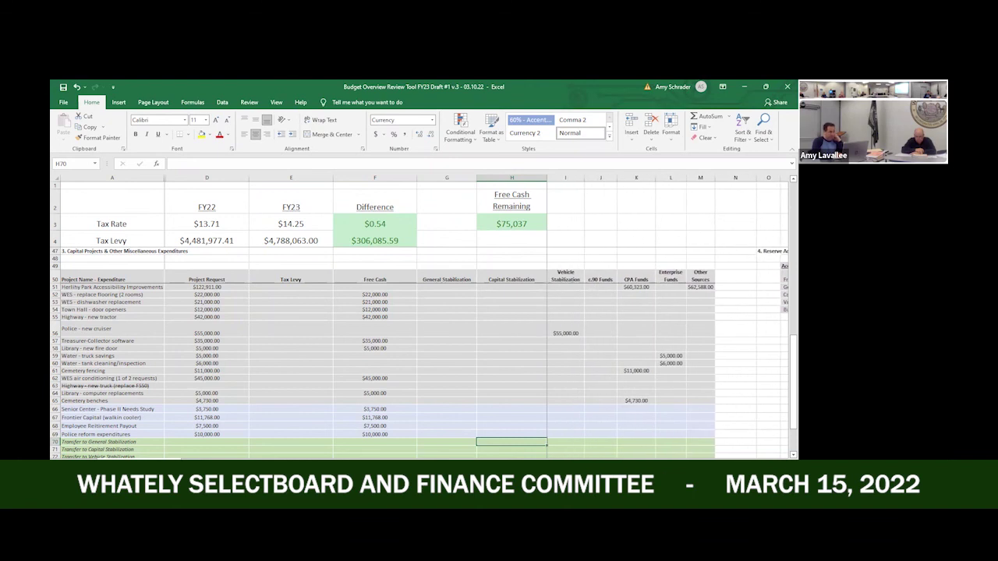
click(786, 455)
click(785, 455)
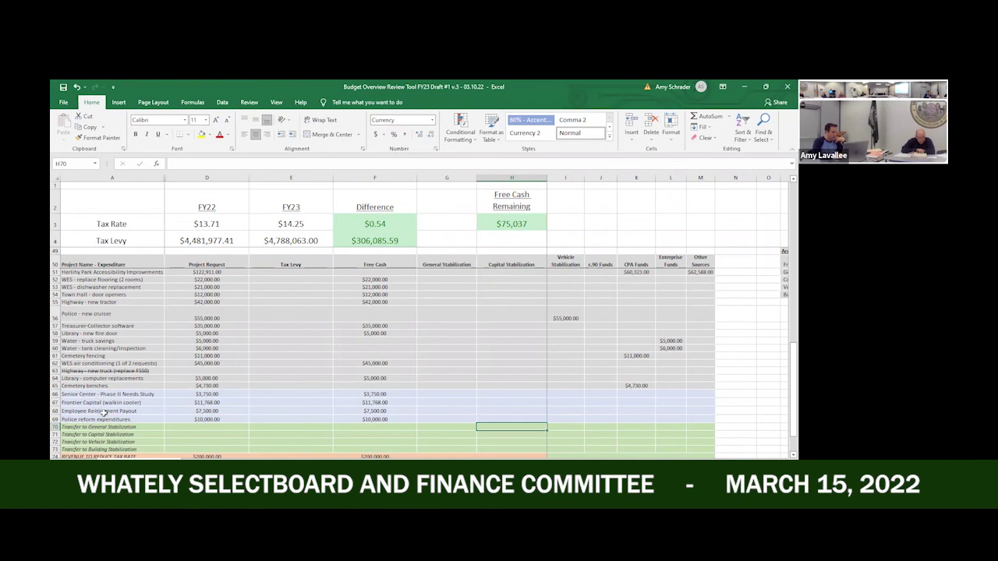
Examine the Frontier Capital walk-in cooler, employee retirement payout and police reform rows in the capital projects table
click(103, 412)
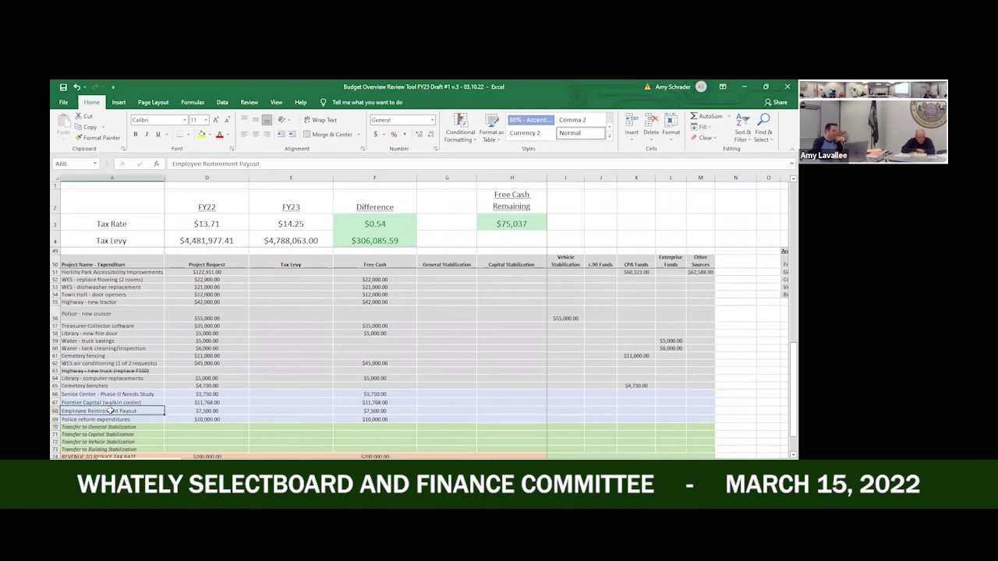
click(137, 403)
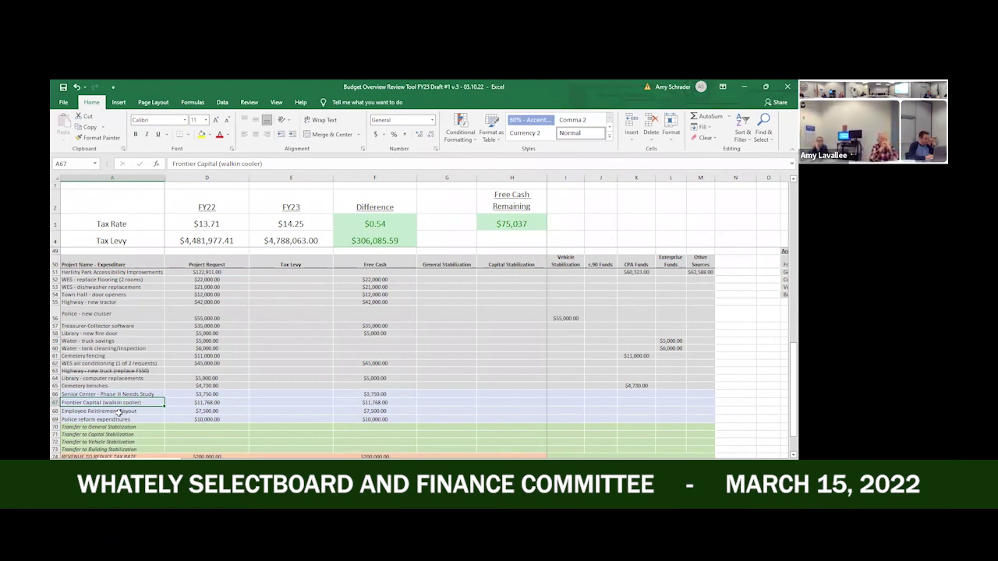
click(109, 412)
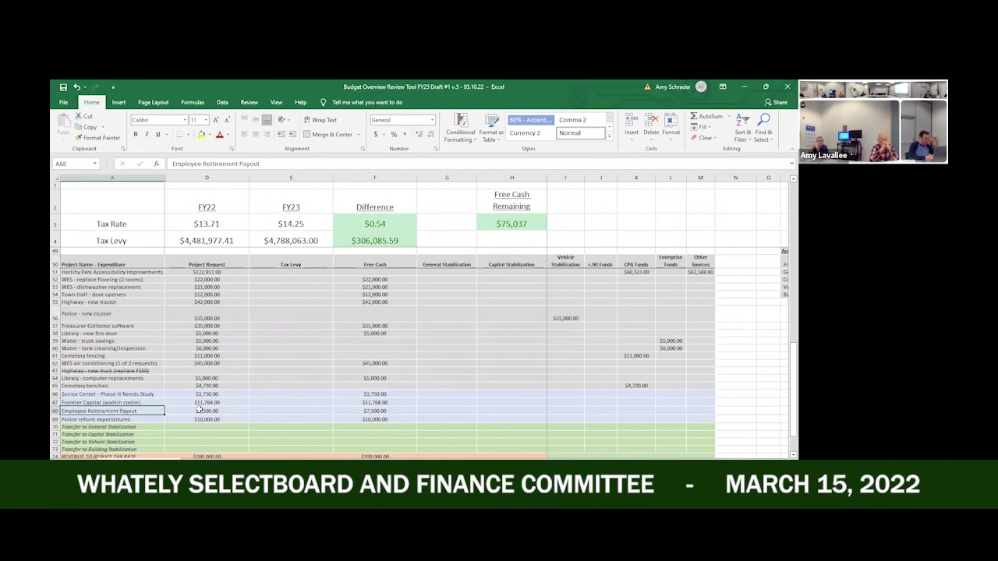
click(199, 410)
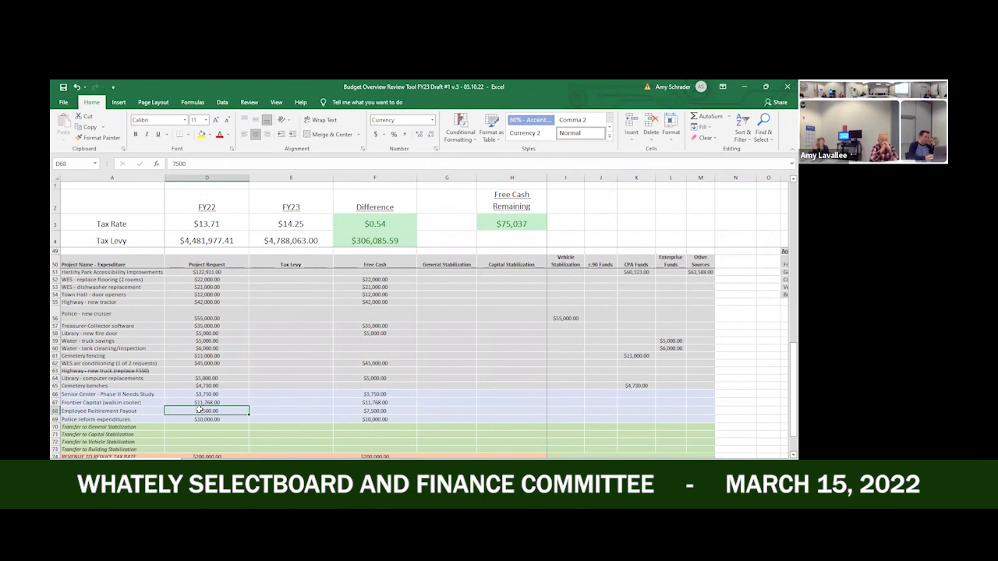
click(116, 411)
click(119, 419)
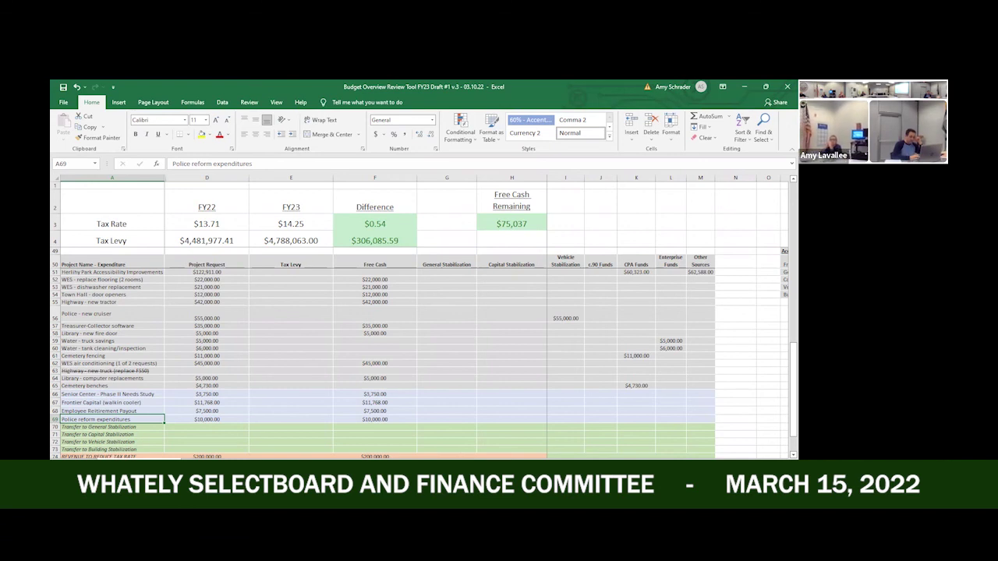
Examine the Reserve Account Balances table, checking the Free Cash balance against the Free Cash Remaining cell in the summary
scroll(667, 317, right, 2)
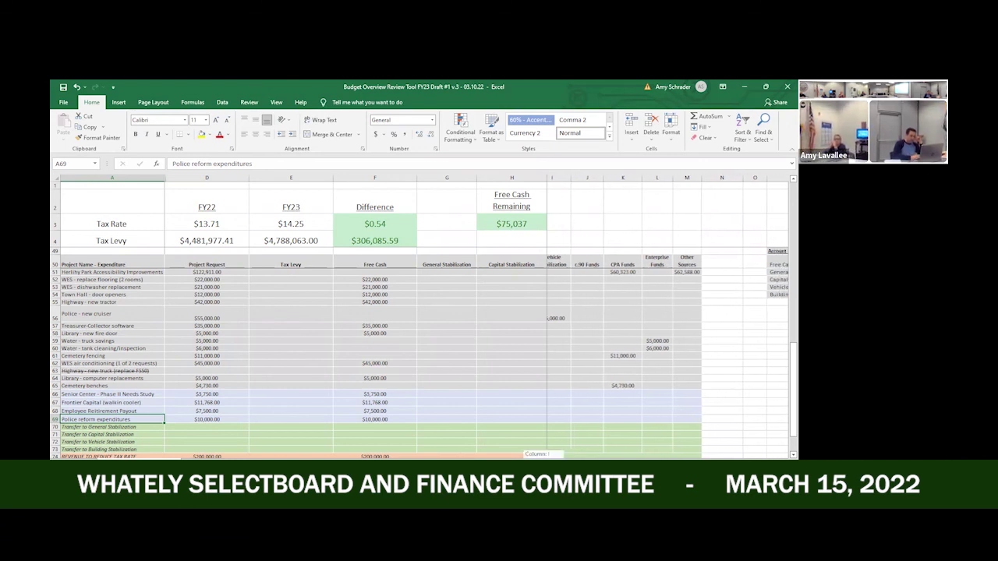
drag(573, 457, 614, 457)
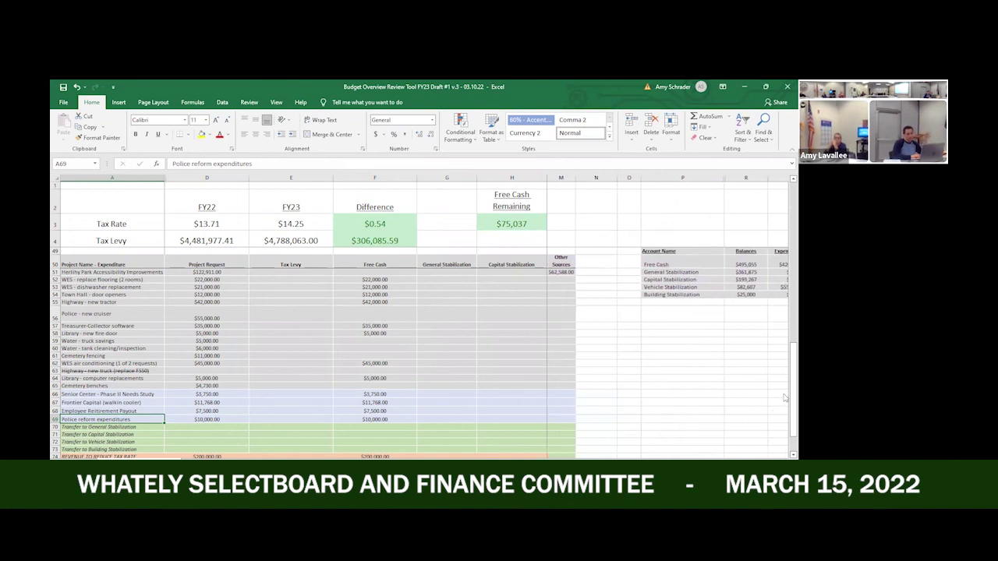
scroll(785, 399, down, 2)
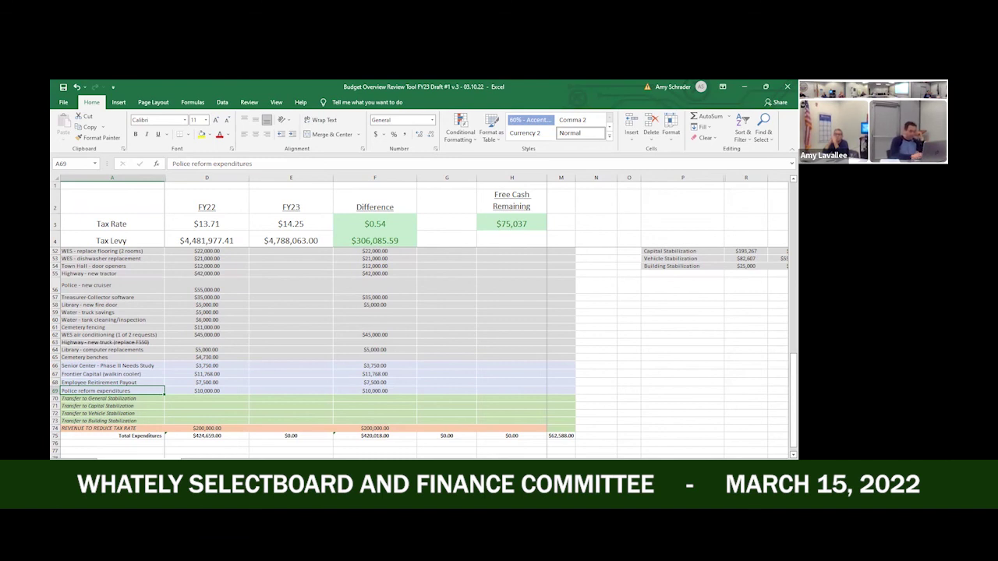
scroll(668, 312, right, 4)
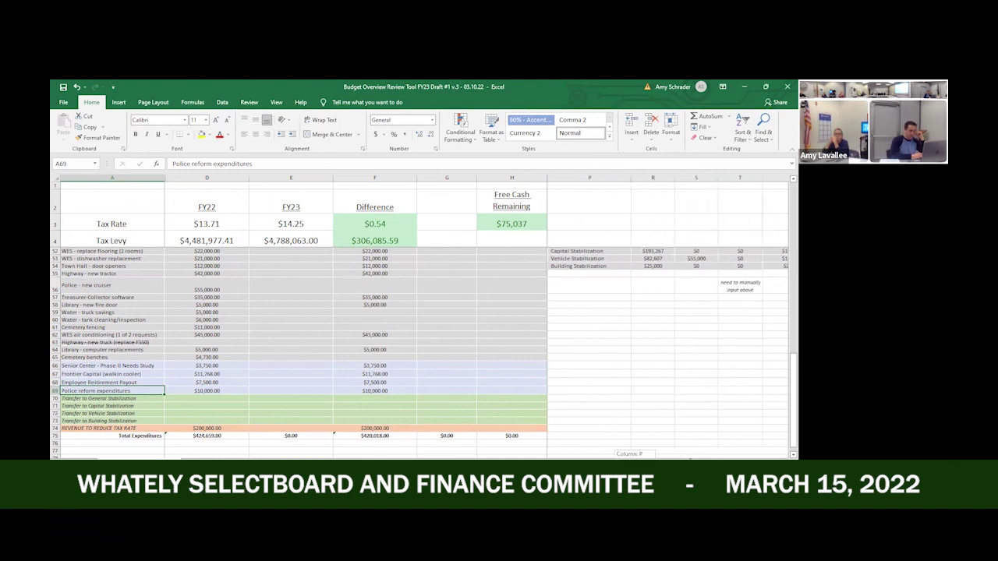
drag(630, 458, 616, 458)
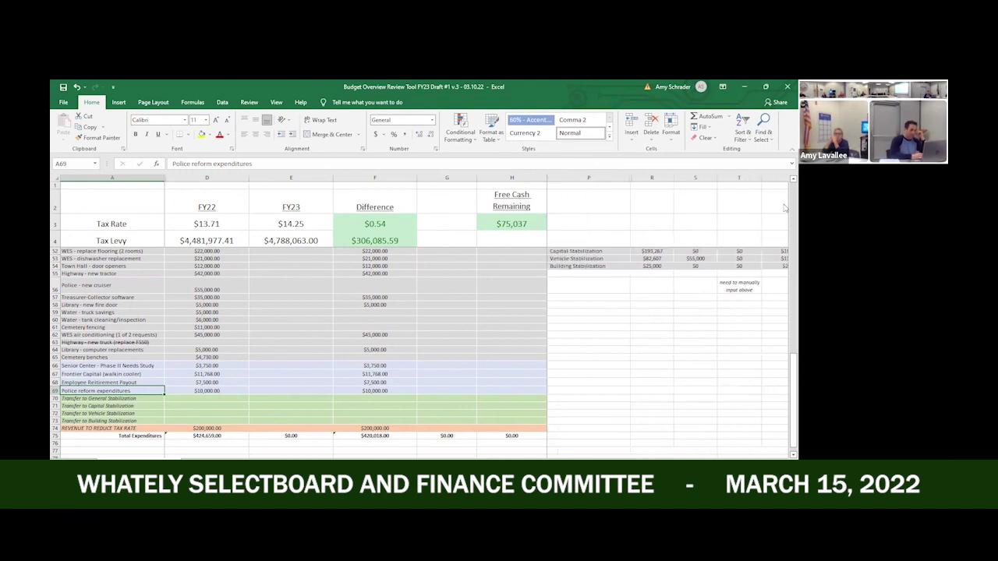
scroll(785, 183, up, 2)
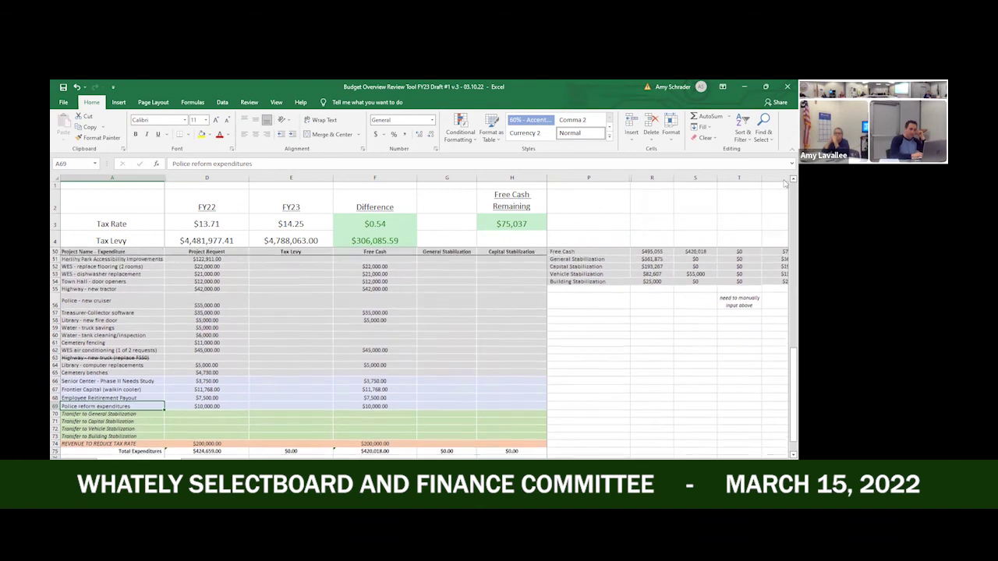
scroll(785, 183, up, 3)
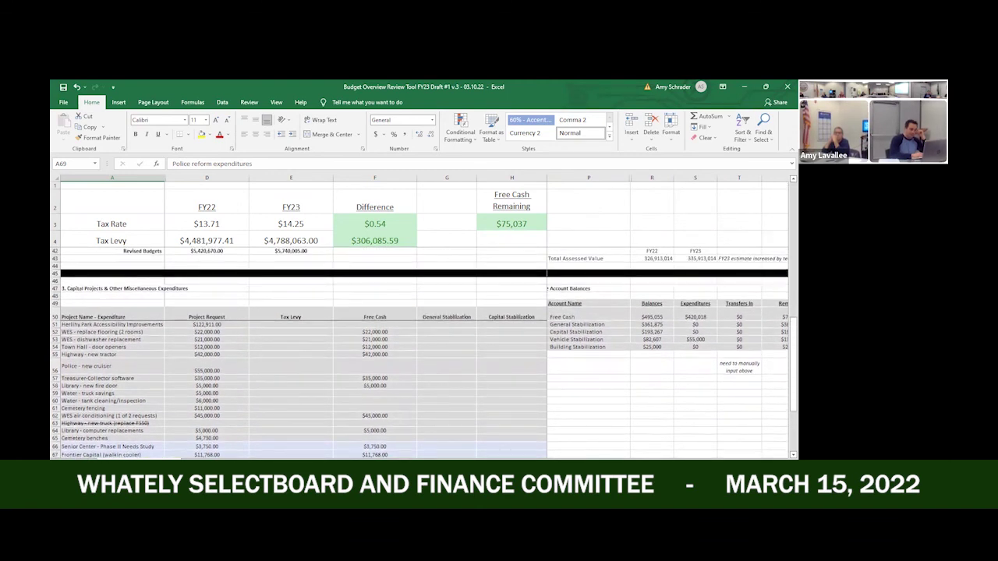
scroll(656, 367, left, 1)
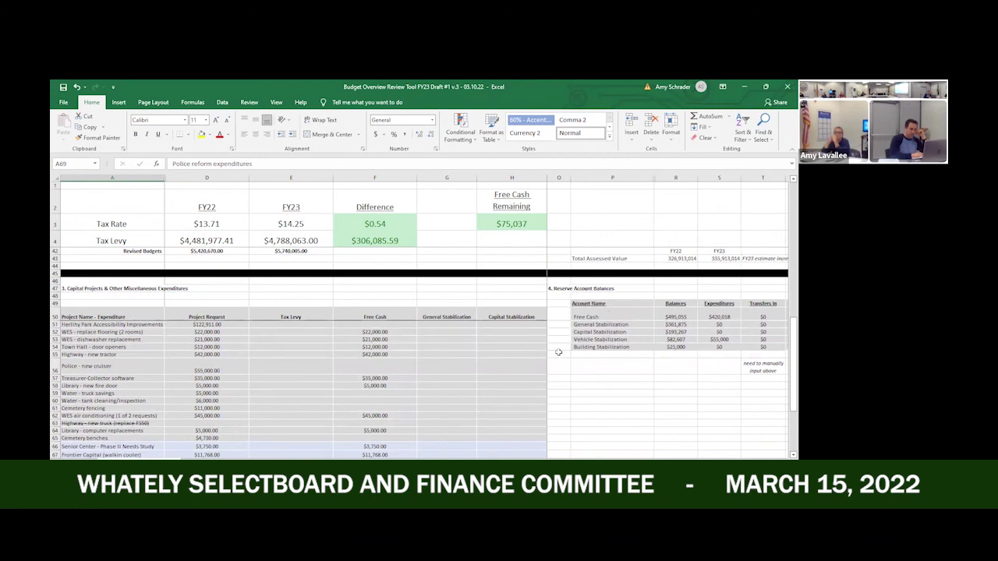
click(656, 367)
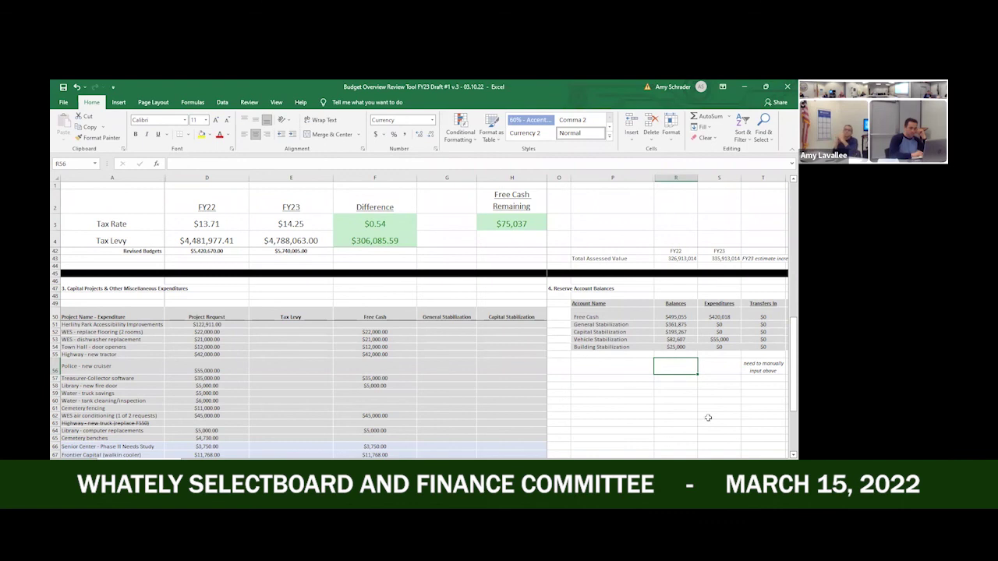
drag(688, 465, 694, 465)
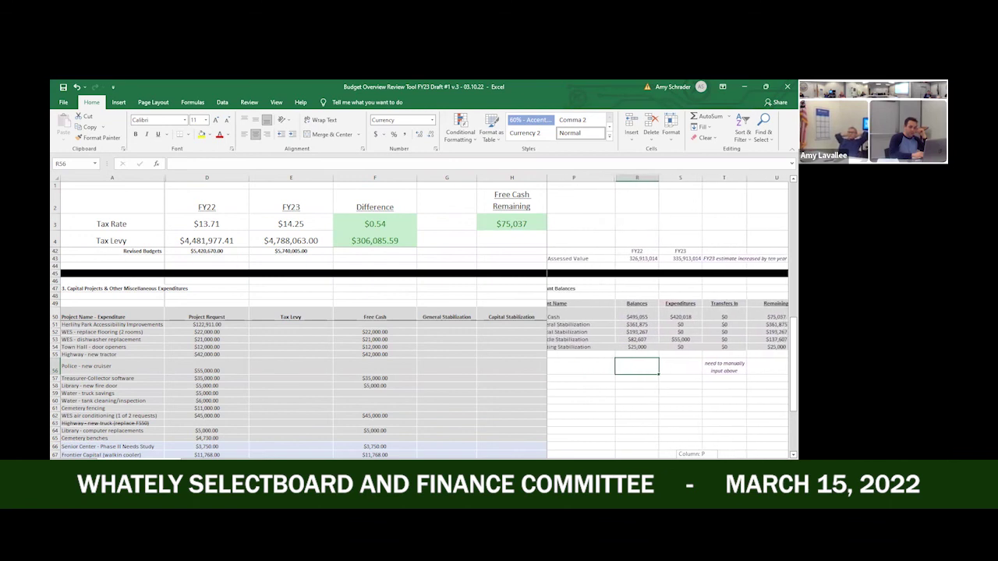
drag(694, 465, 709, 457)
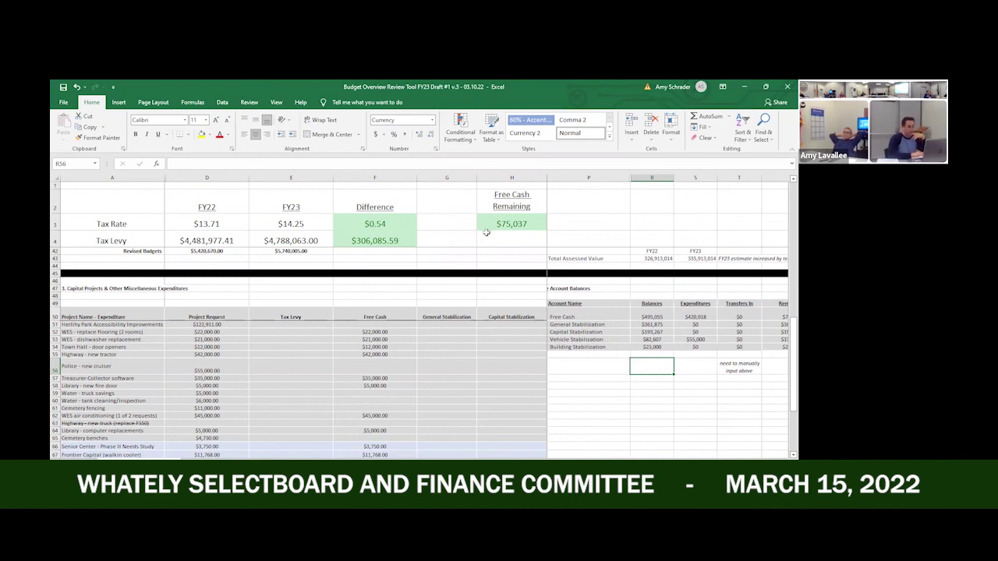
click(517, 223)
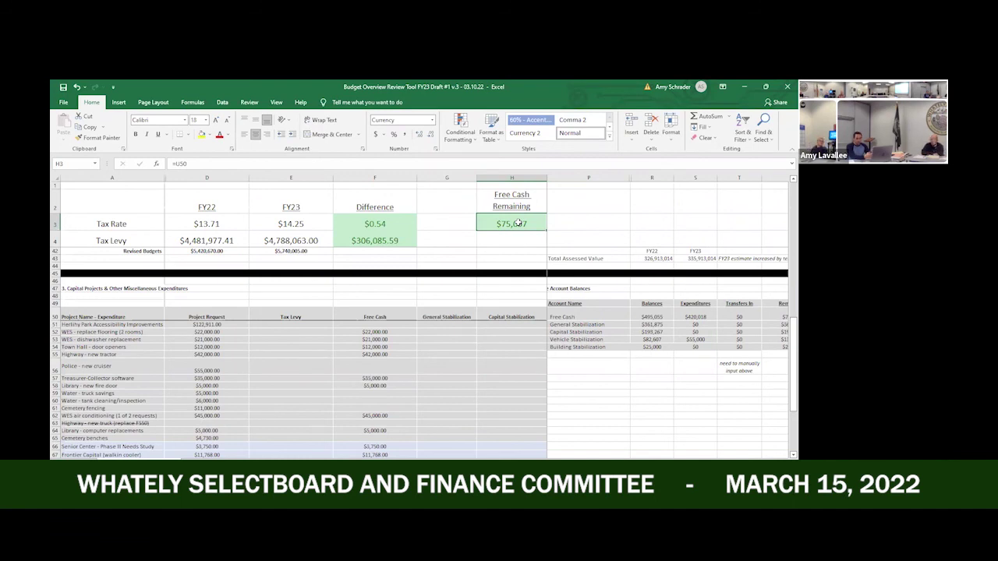
click(653, 316)
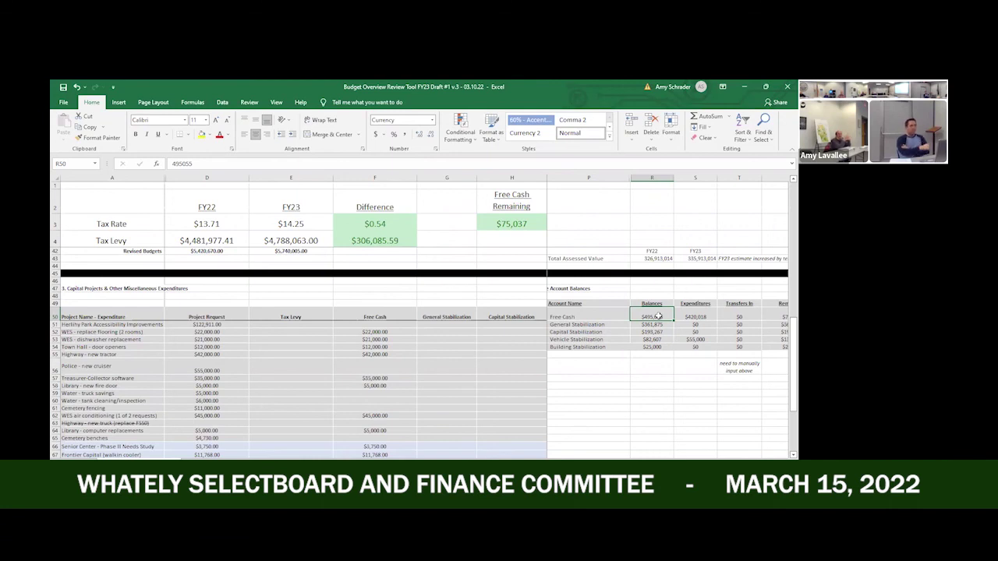
Check the Remaining column of the Reserve Account Balances table and the Vehicle Stabilization through Other Sources columns of the capital projects table
click(510, 437)
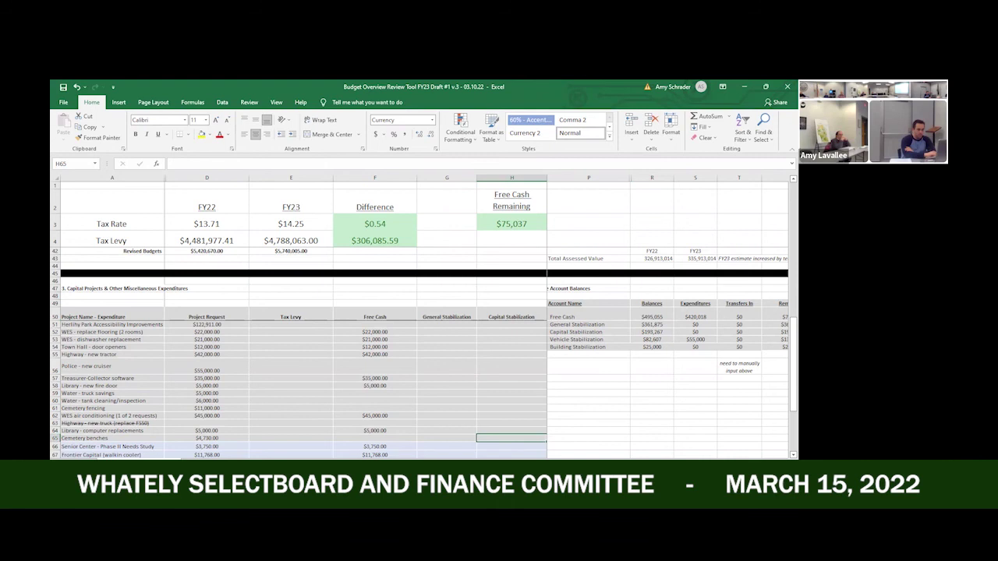
scroll(667, 311, right, 5)
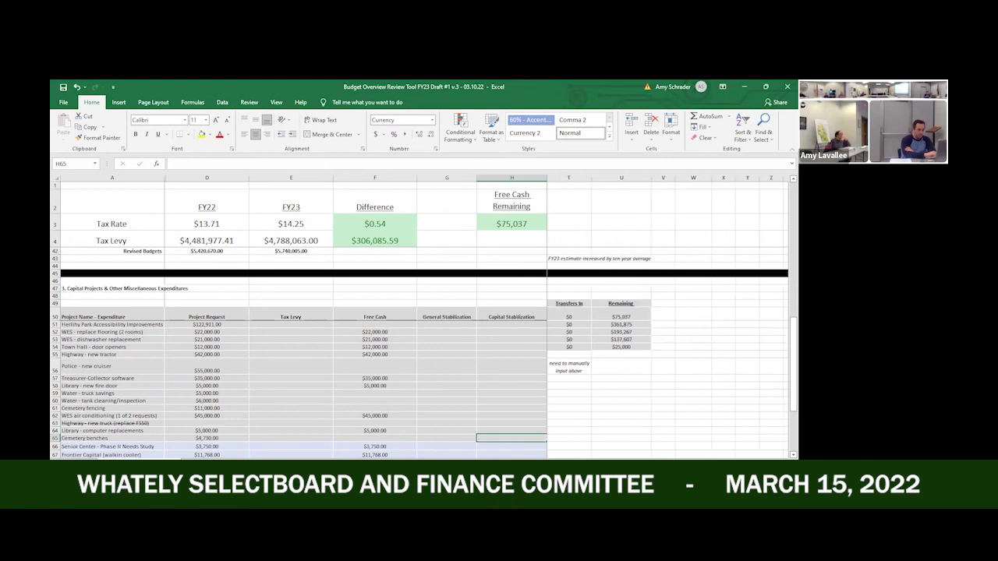
scroll(668, 312, left, 5)
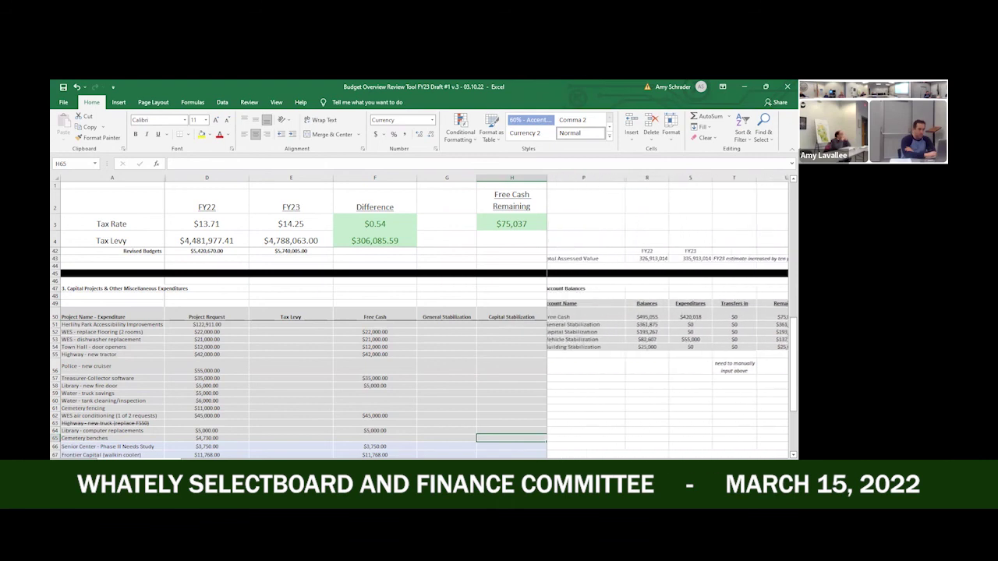
click(517, 396)
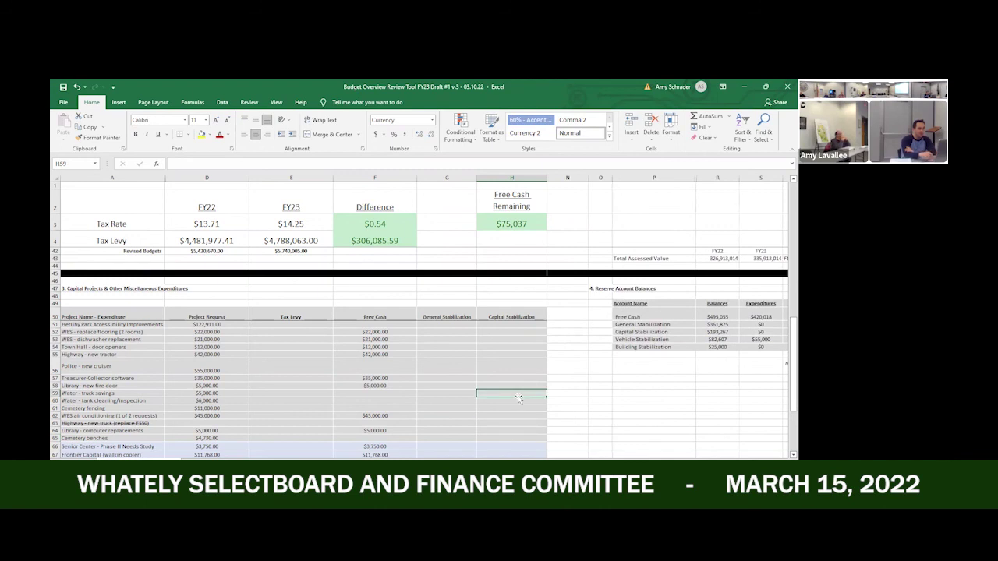
key(Right)
key(Right)
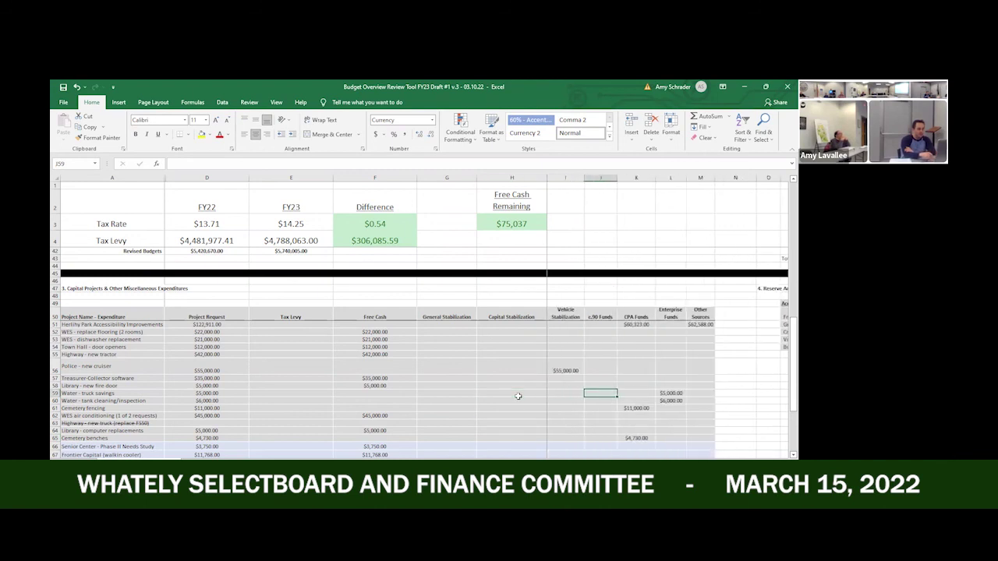
key(Left)
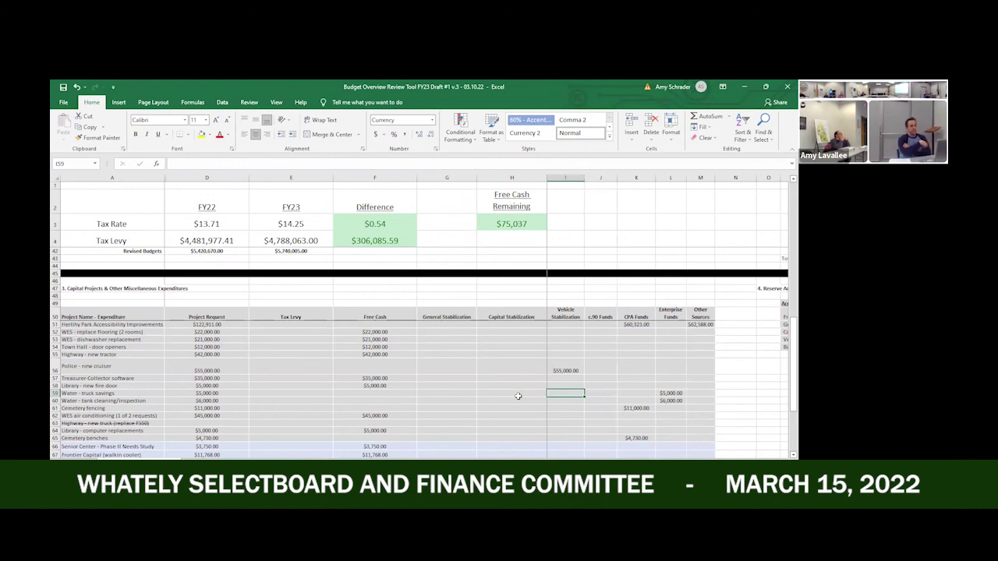